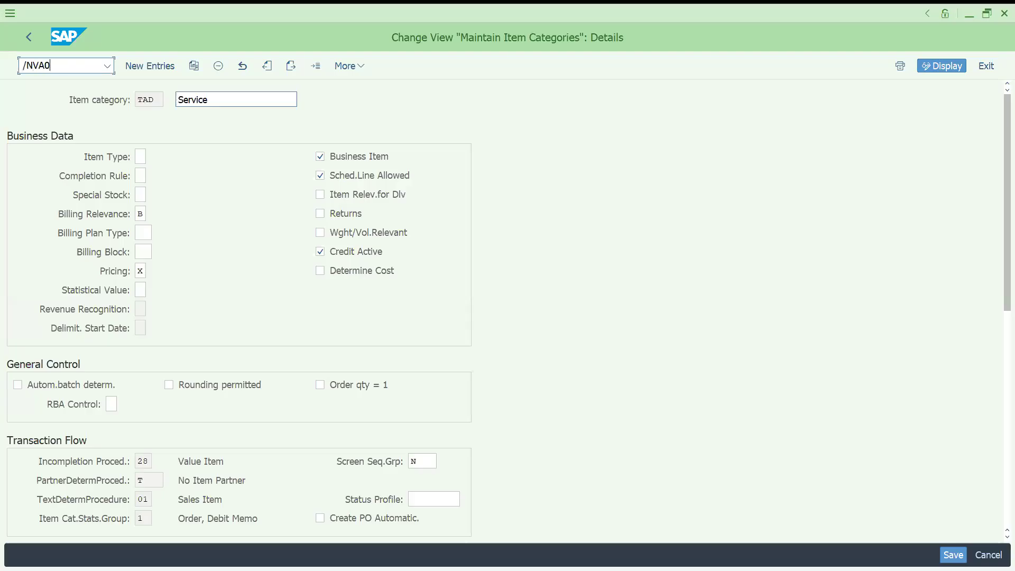
type("1")
Step: Start sales document creation with order type DOR and division DD, reaching the Create credit sales overview
key("Return")
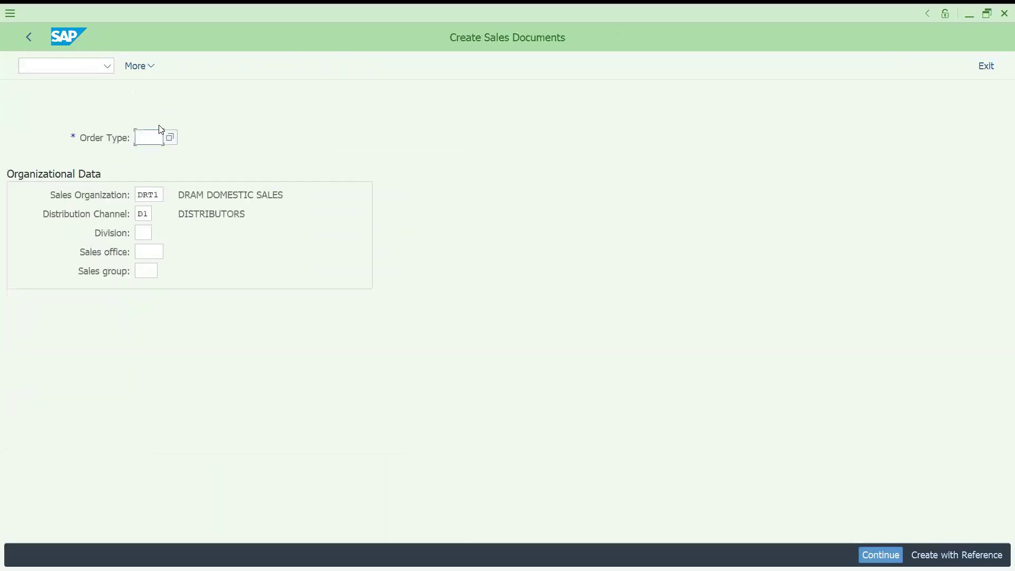
type("DO")
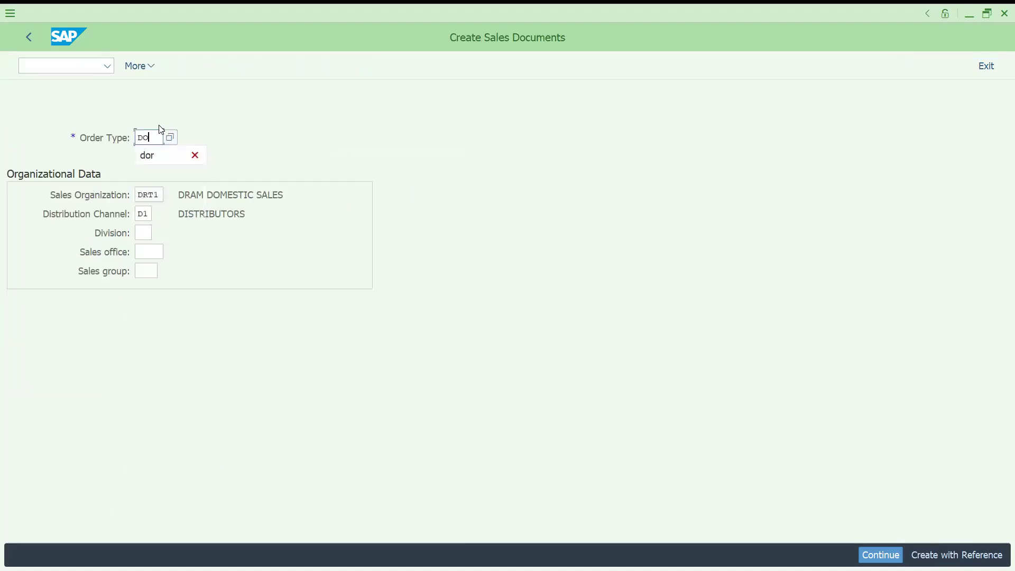
type("R")
left_click(141, 233)
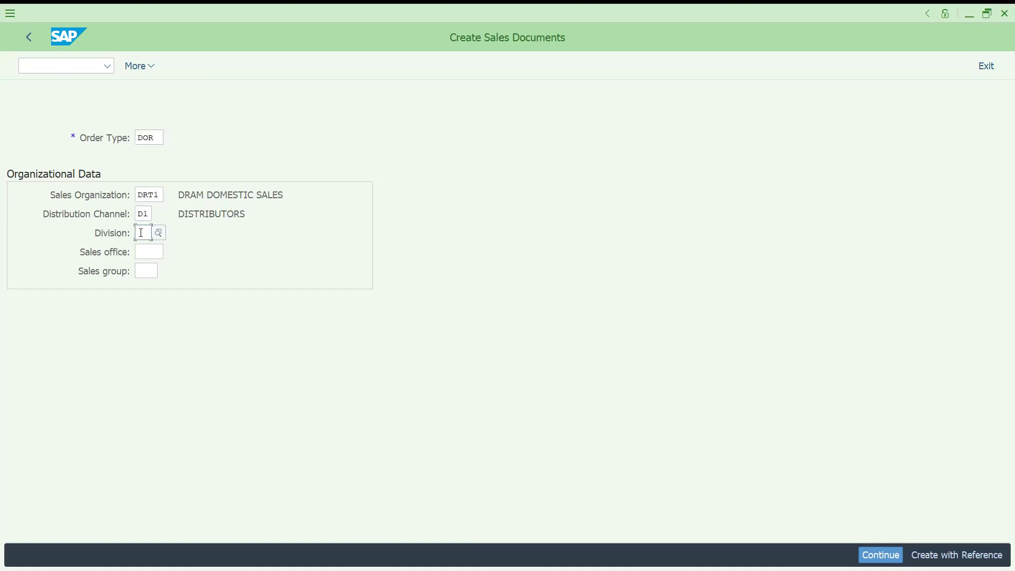
type("DD")
key("Return")
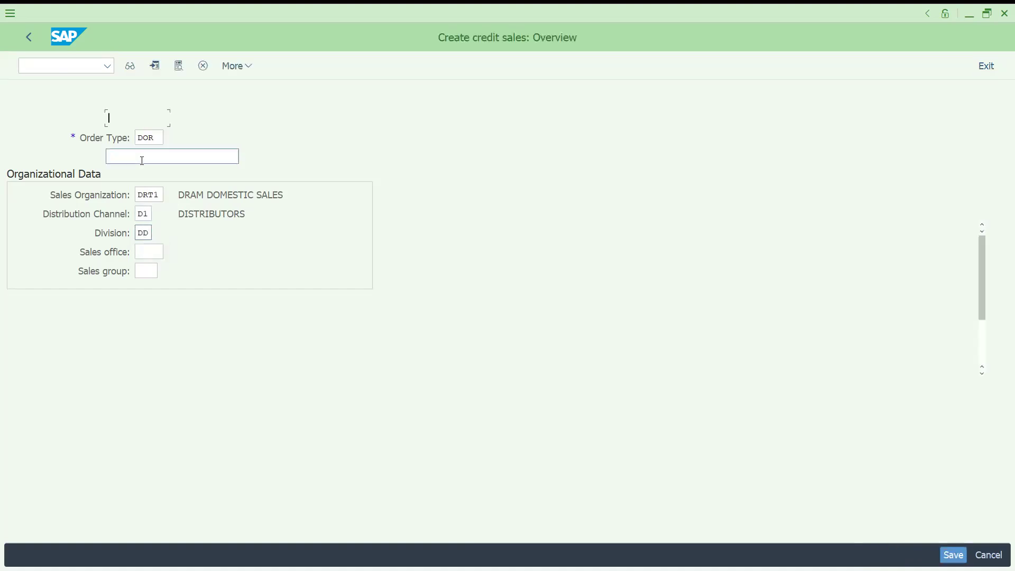
type("I")
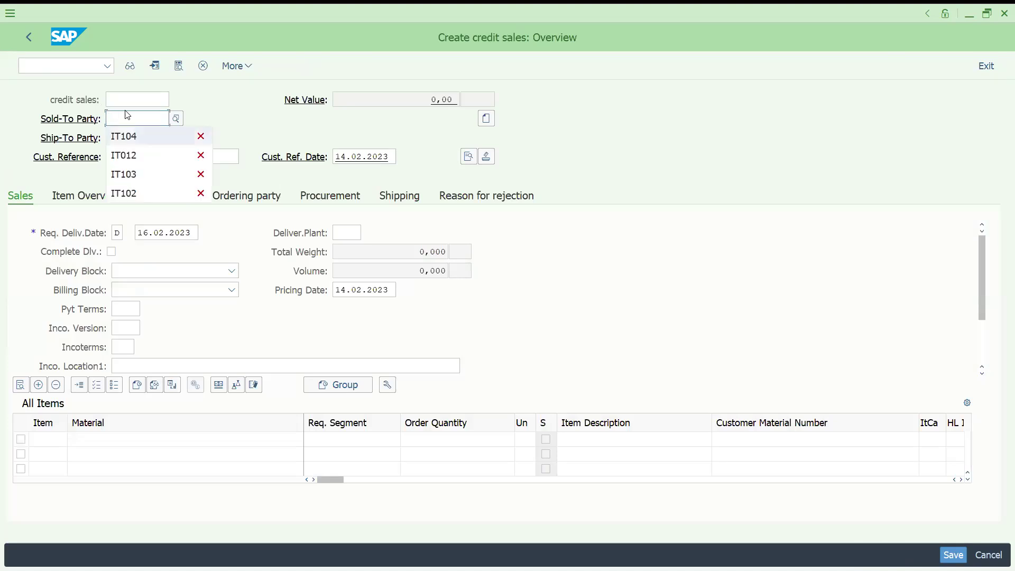
Step: Choose IT104 from recent customers as sold-to party and apply the header with reference SERIVICE ORD DEM SCE1
key("Down")
key("Return")
key("Return")
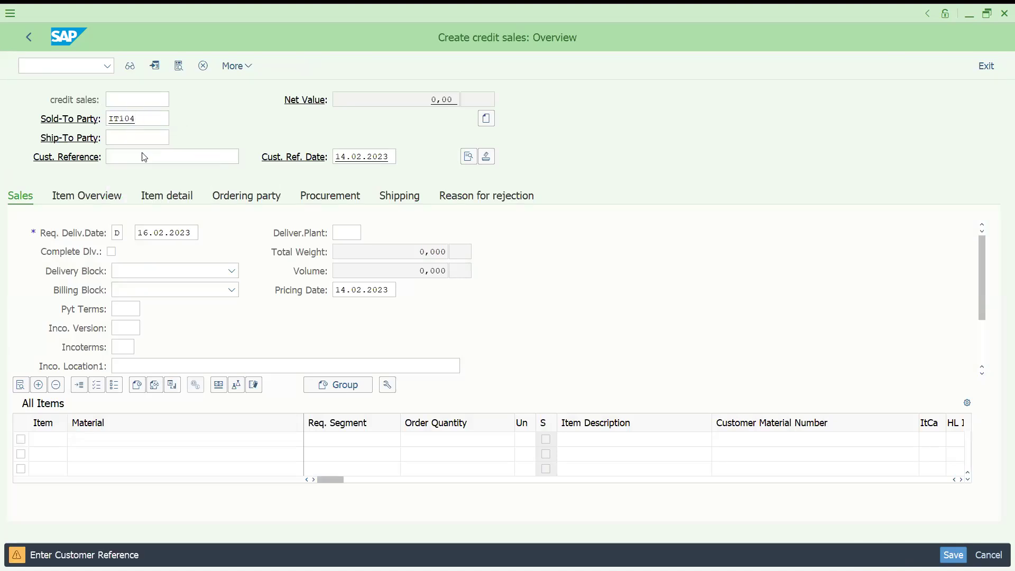
type("SERI")
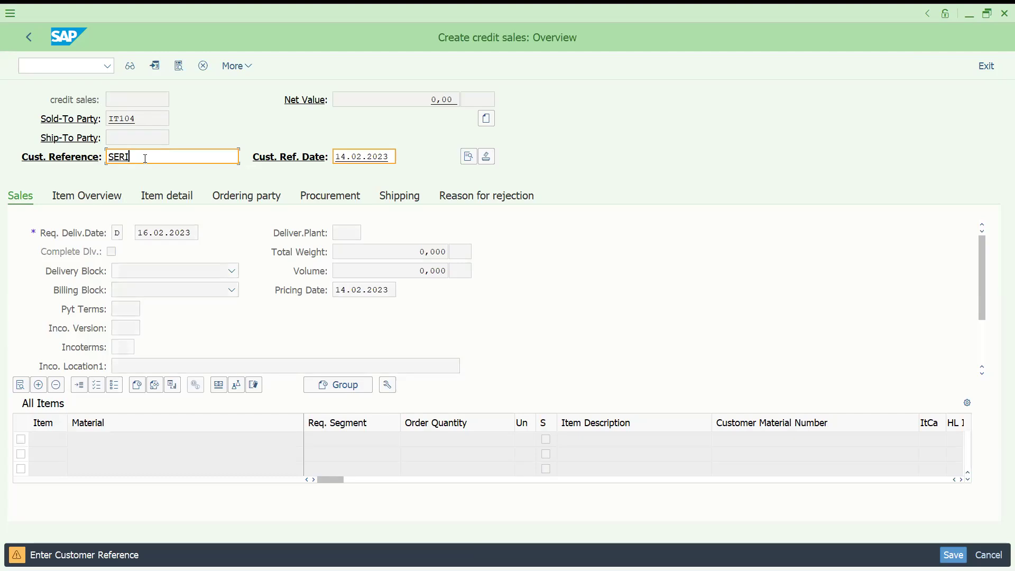
type("VICE ORD")
type(" DEM ")
type("SC")
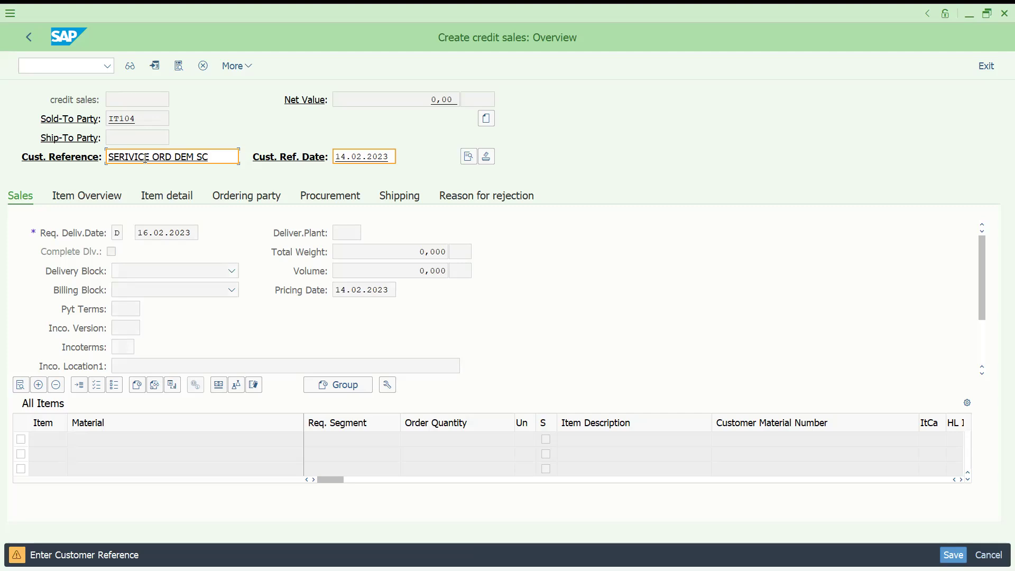
type("E1")
key("Return")
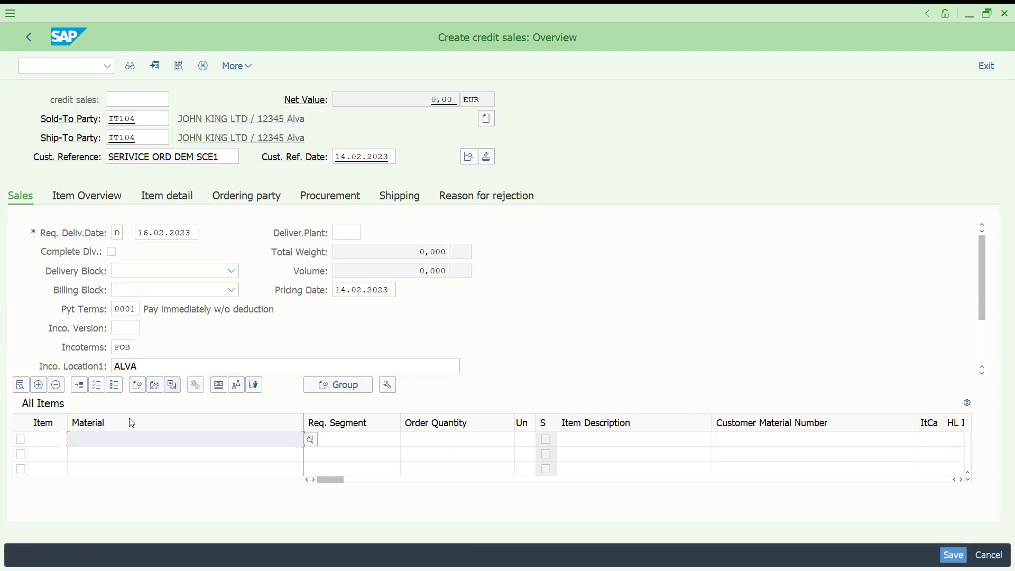
Step: Enter material 151 with order quantity 5 in the first item row, determining item 5 at 10,00 EUR
left_click(131, 435)
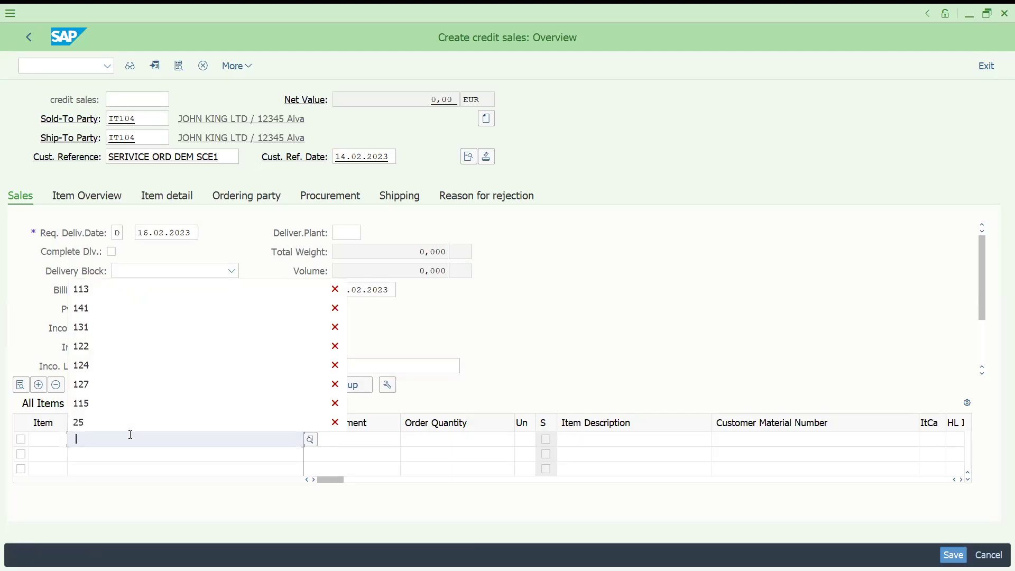
type("15")
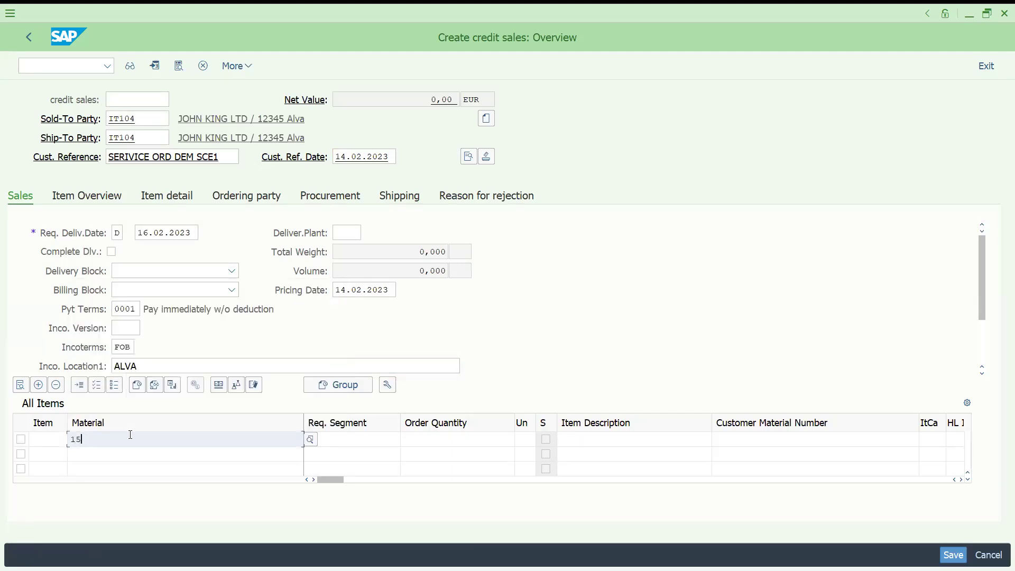
type("1")
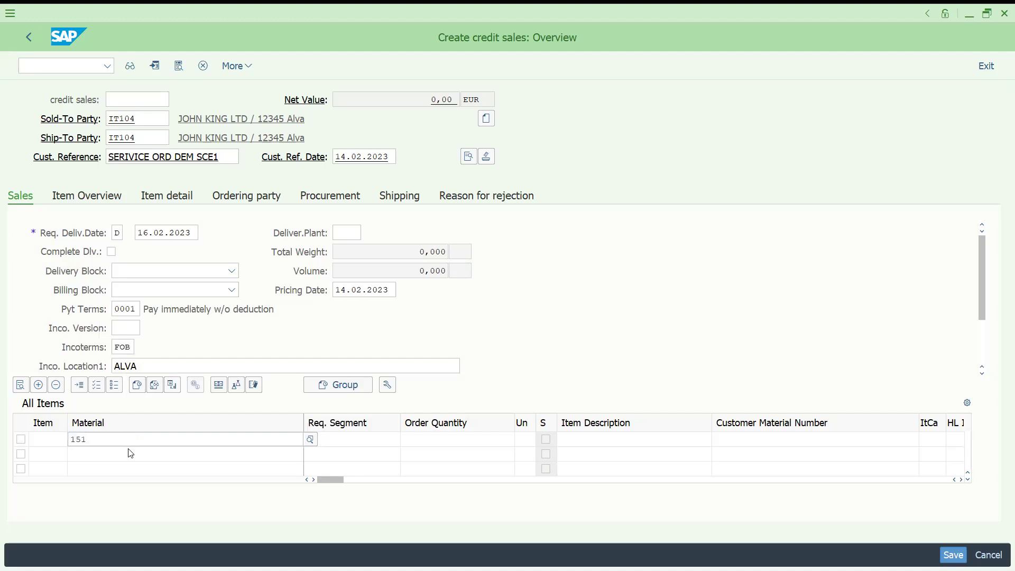
left_click(137, 499)
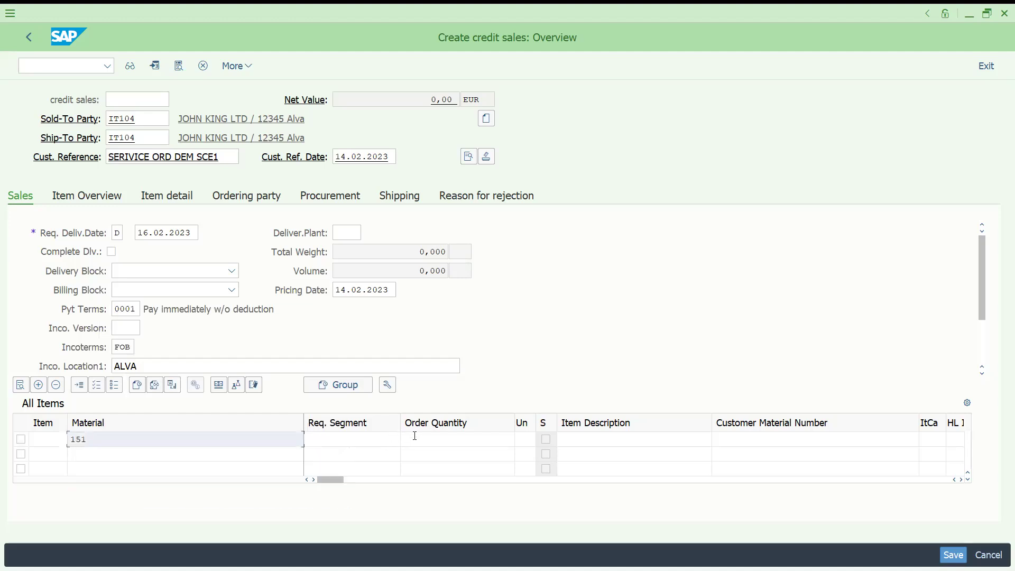
left_click(446, 439)
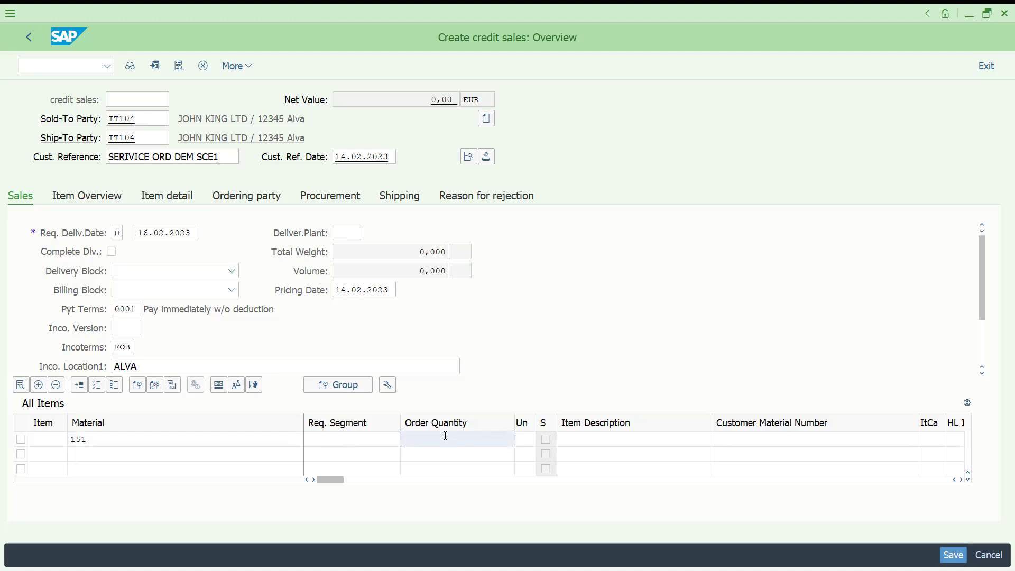
type("5")
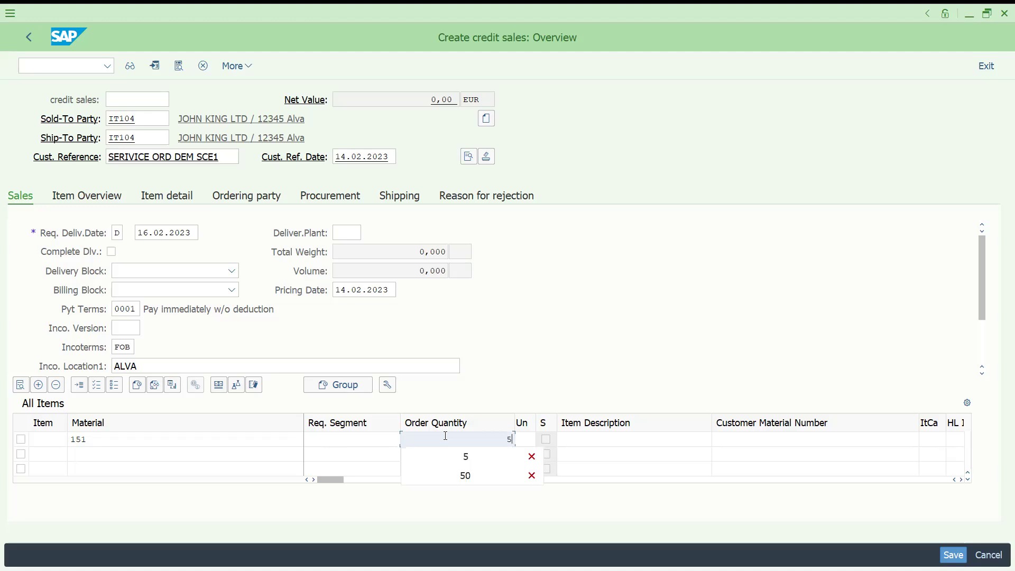
key("Return")
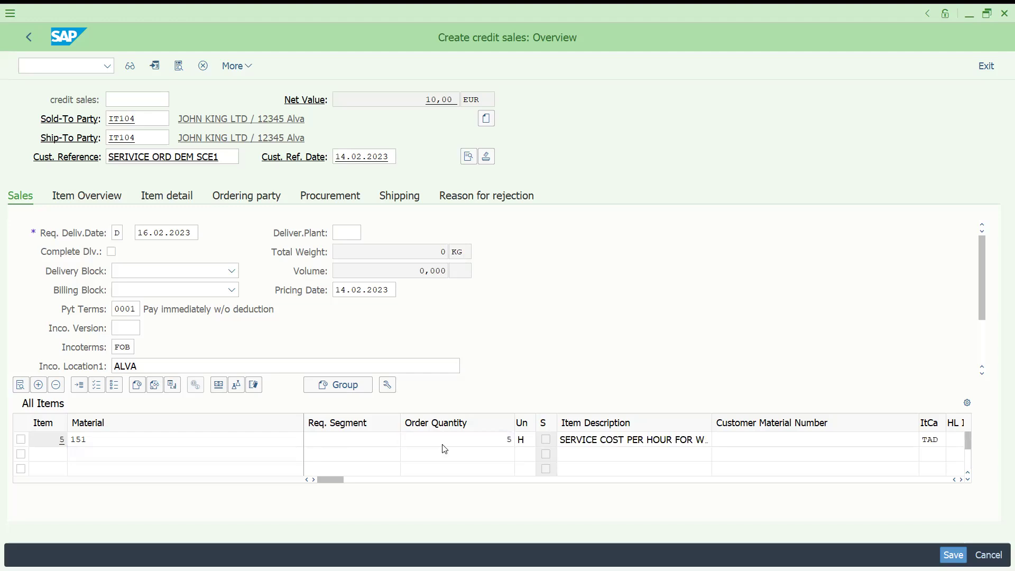
Step: Review item 5's pricing conditions showing 2,00 EUR per hour, 10,00 EUR net, then return to the overview
double_click(444, 449)
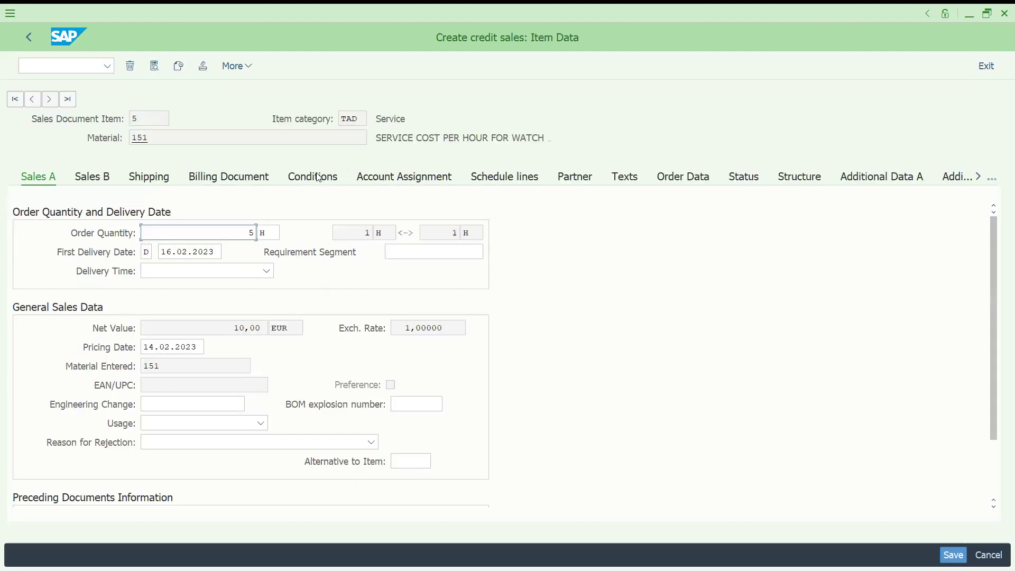
left_click(317, 177)
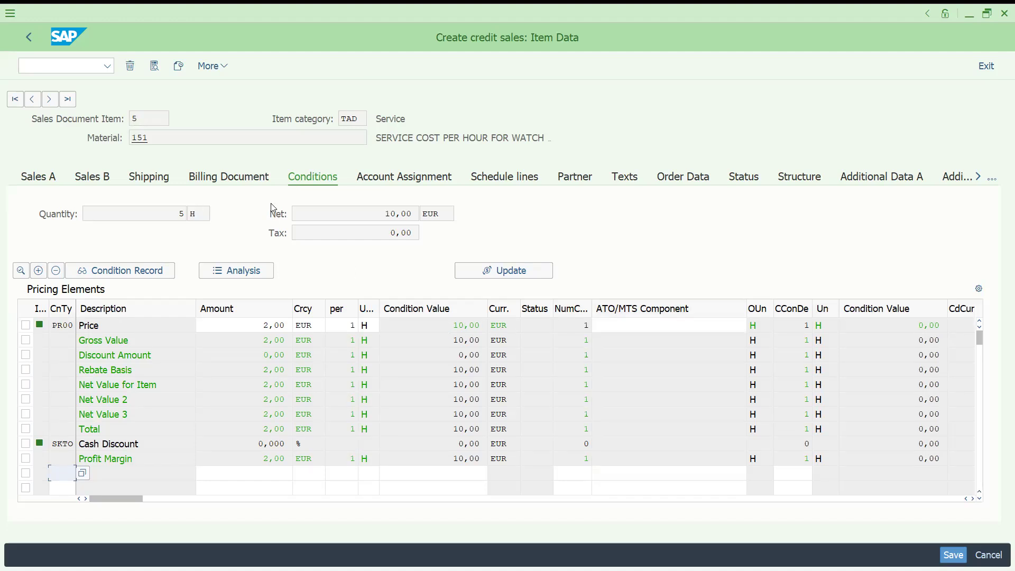
left_click(452, 326)
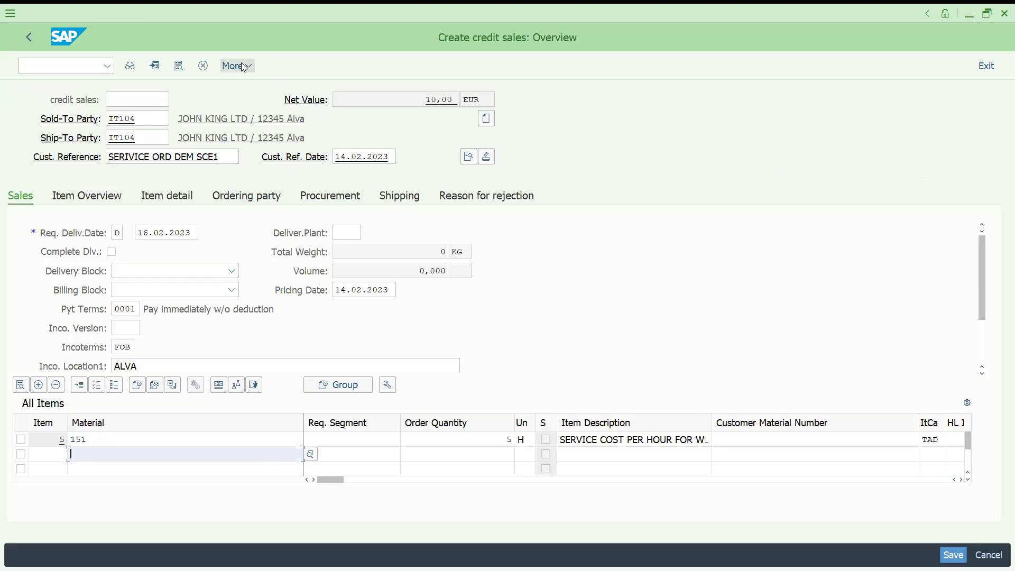
Step: Run the incompletion log to confirm the order is complete and save it as credit sales 199
left_click(243, 66)
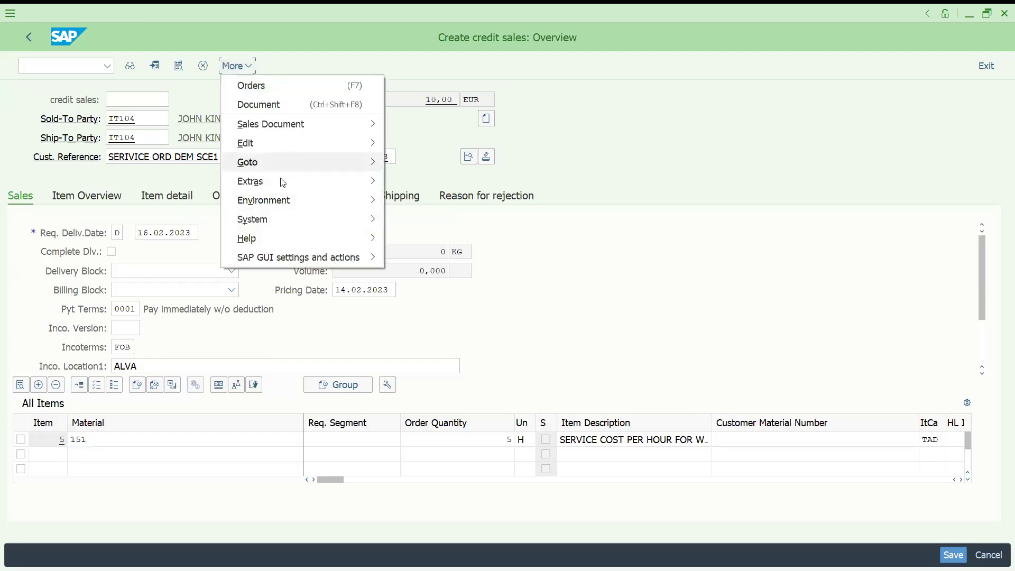
mouse_move(271, 143)
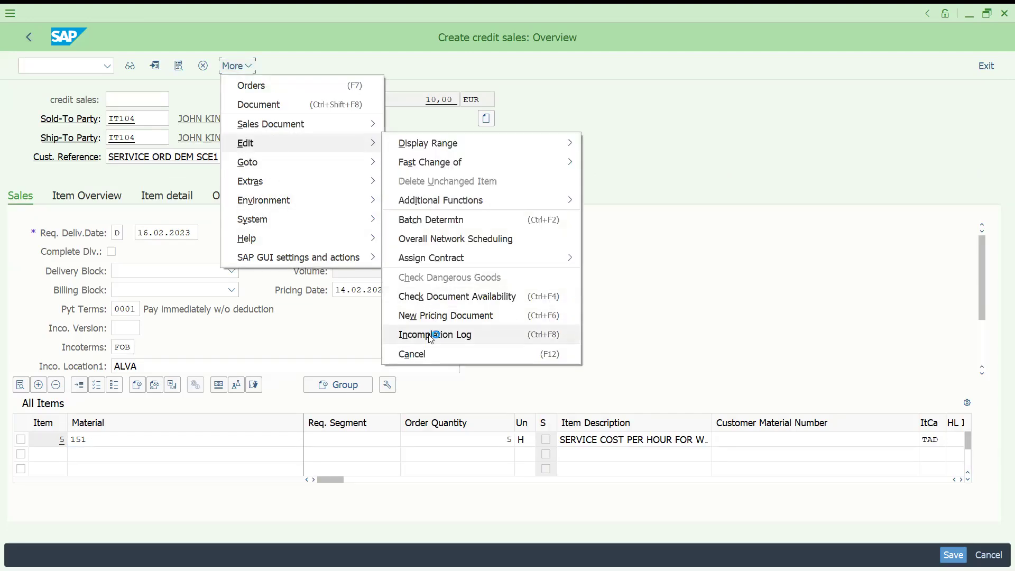
left_click(436, 333)
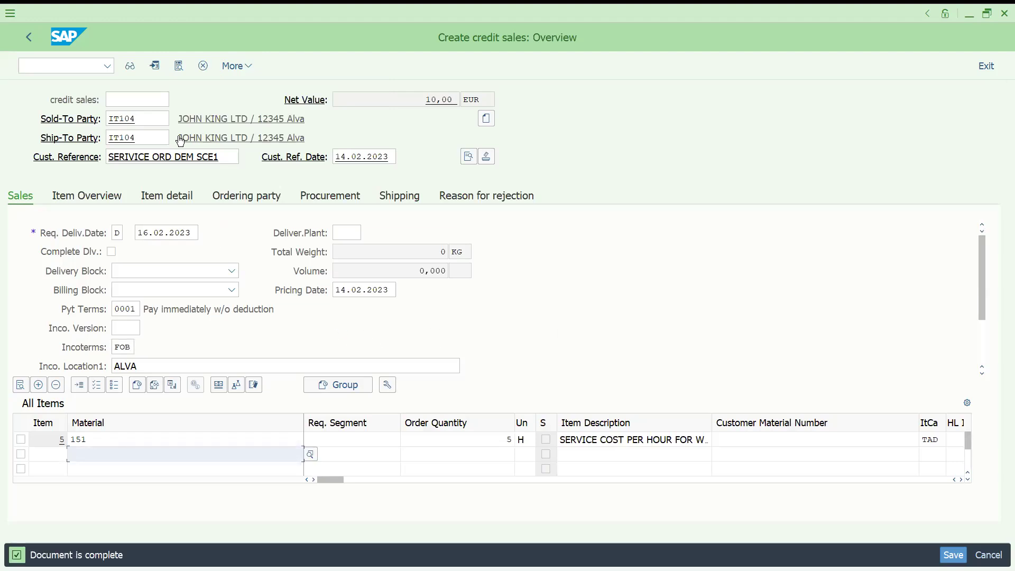
key("ctrl+s")
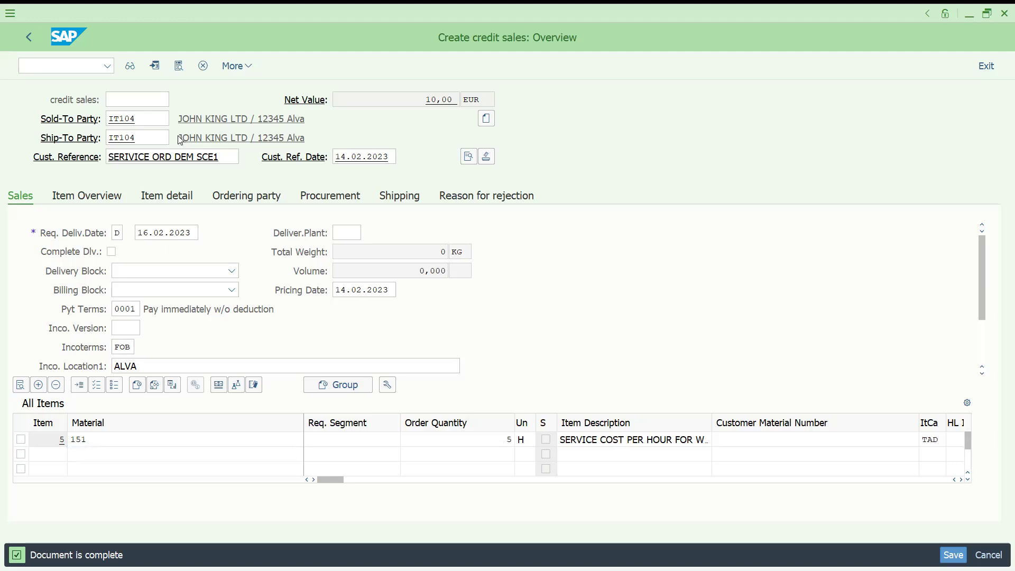
left_click(70, 65)
type("/NVF0")
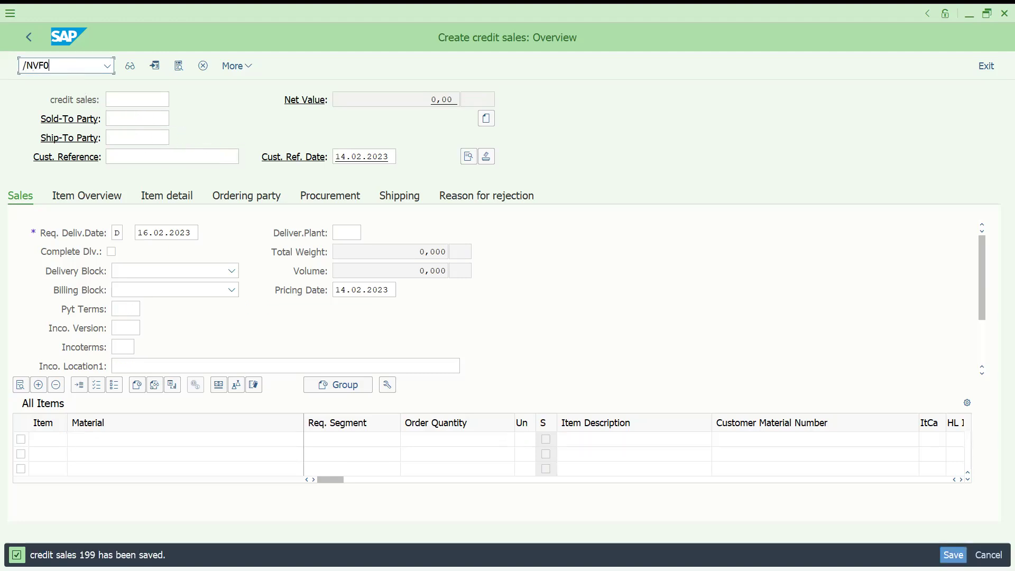
type("1")
Step: Execute billing for order 199 to create the F2 invoice for IT104 and save it as document 90000085
key("Return")
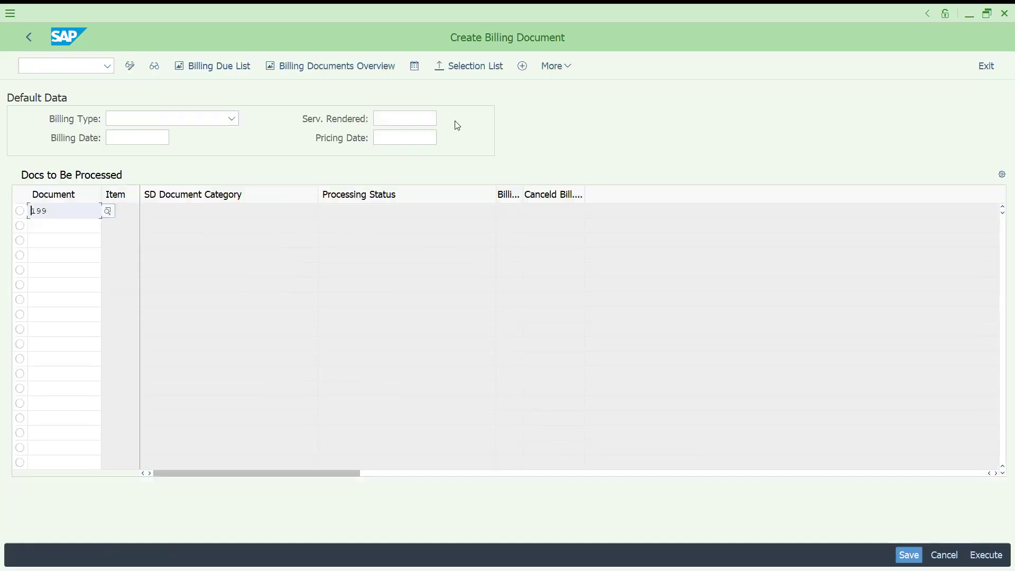
left_click(562, 67)
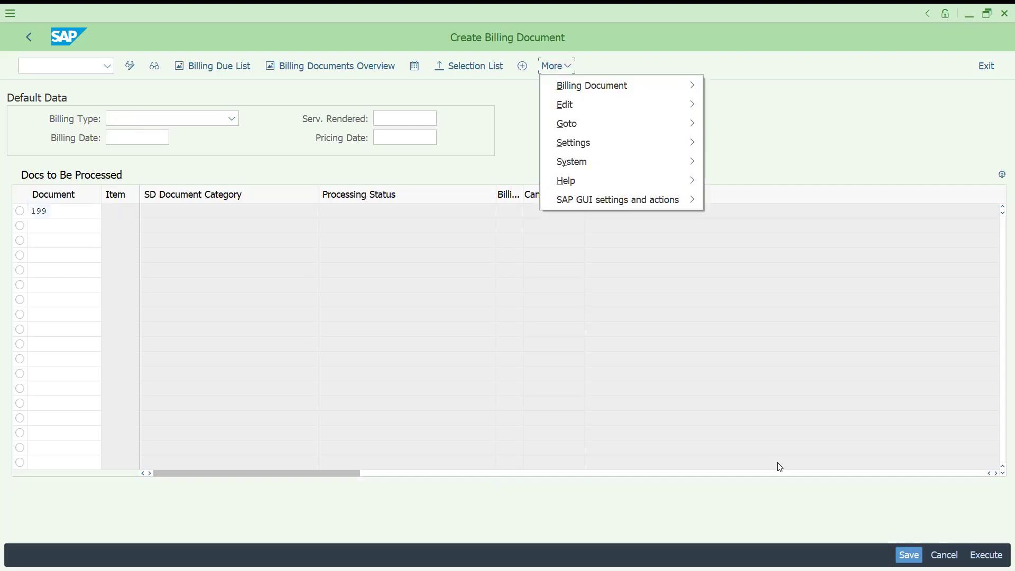
left_click(808, 467)
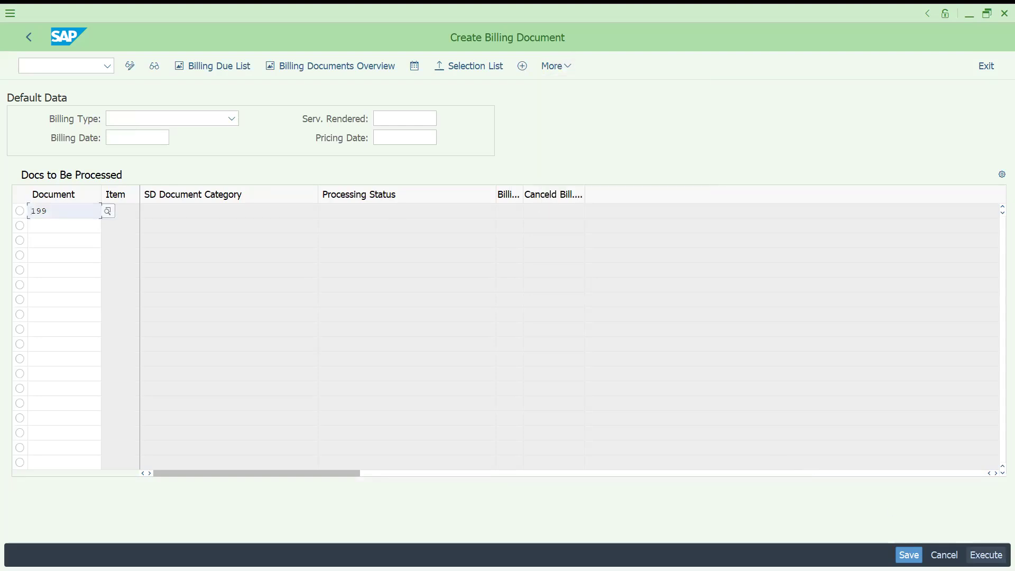
left_click(986, 555)
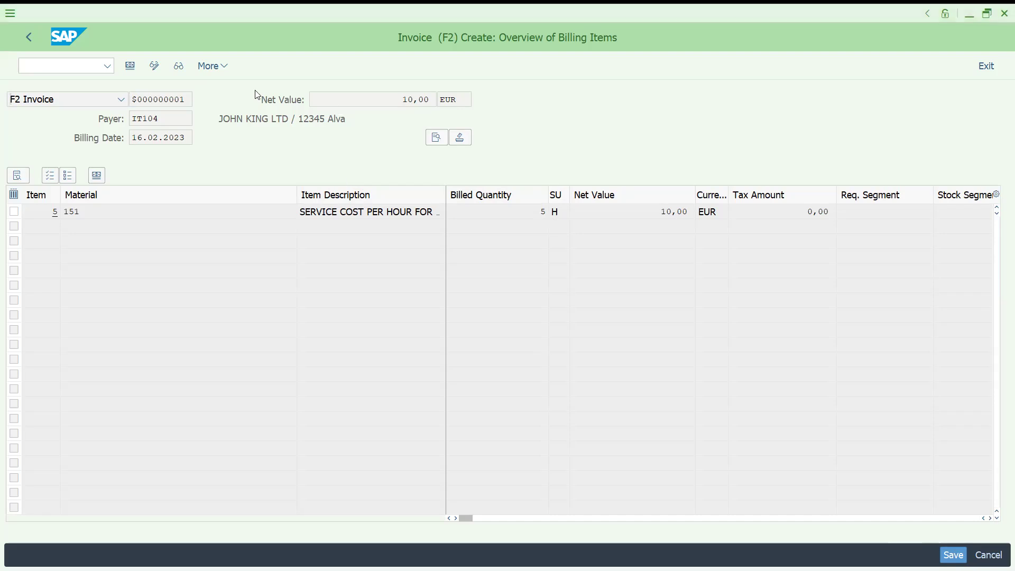
left_click(376, 200)
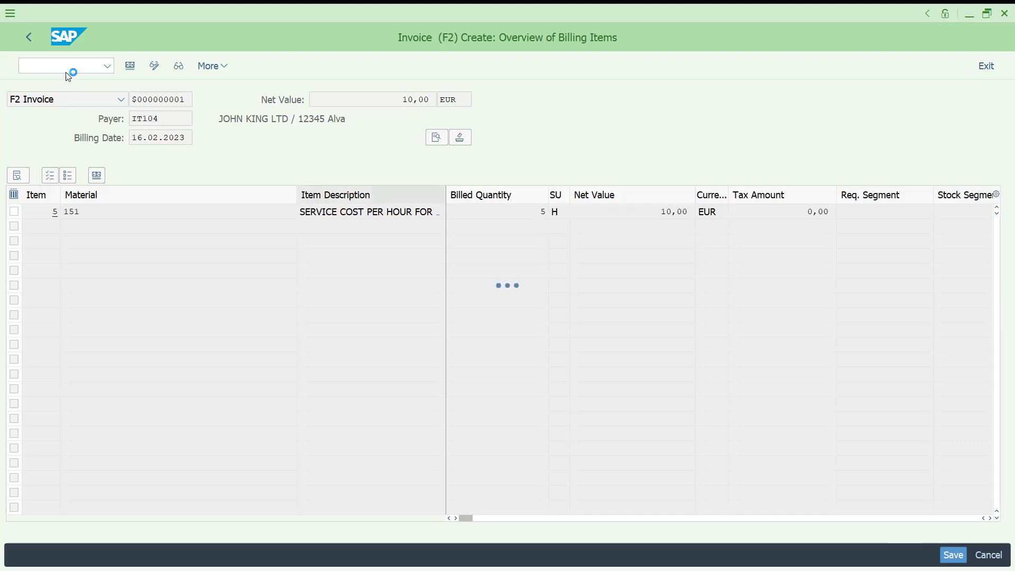
key("ctrl+s")
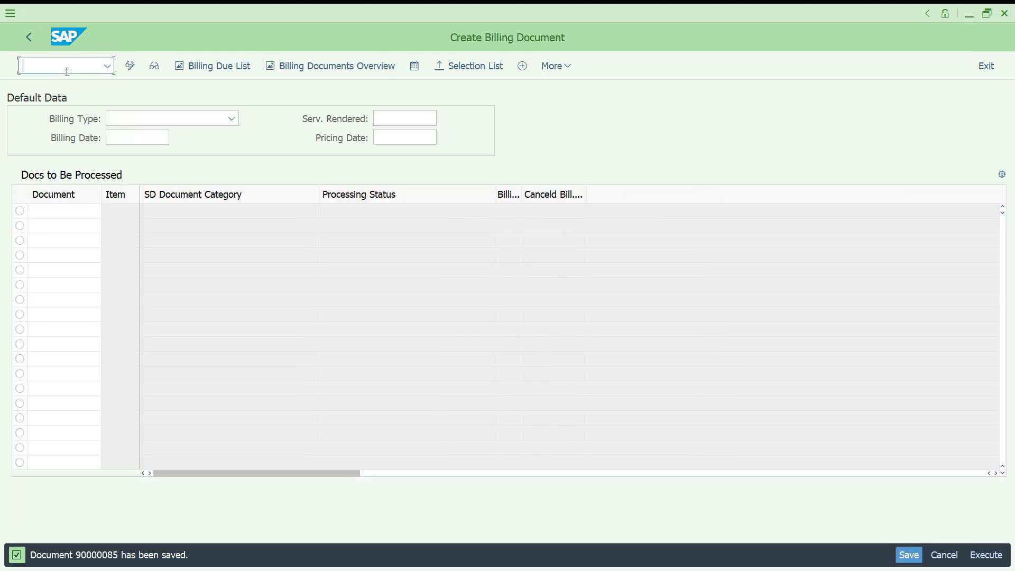
type("/NVF")
type("02")
Step: Display billing document 90000085 via VF02 and show its accounting document posting 10,00 EUR to IT104
key("Return")
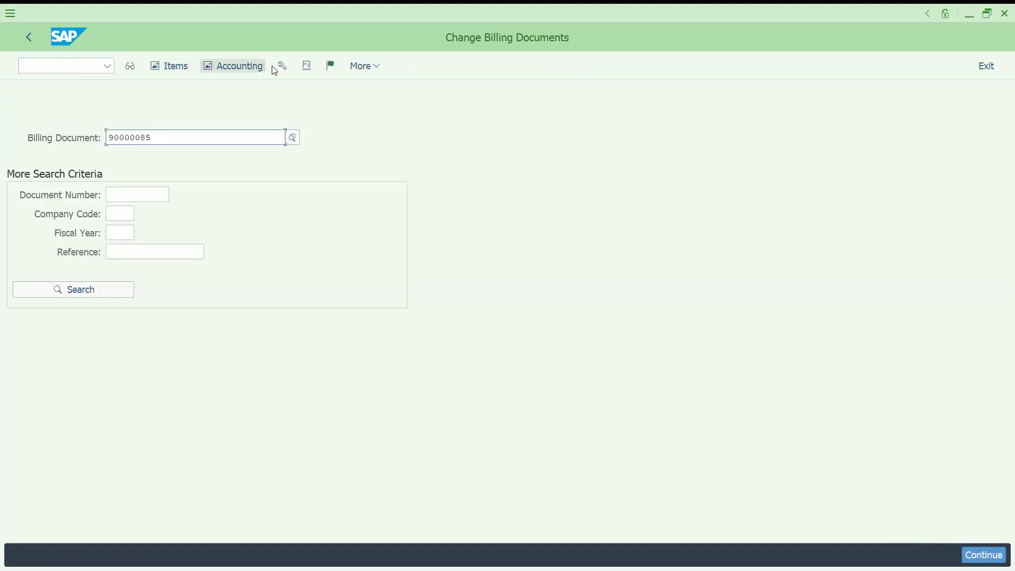
left_click(262, 67)
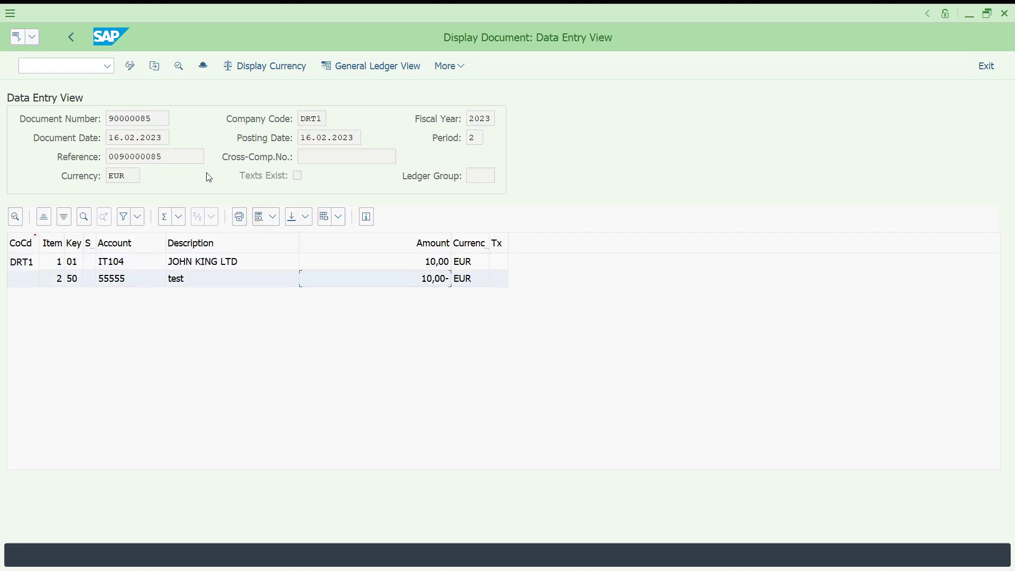
Step: Switch to the General Ledger View, then leave SAP GUI for the browser with YouTube Studio
left_click(388, 65)
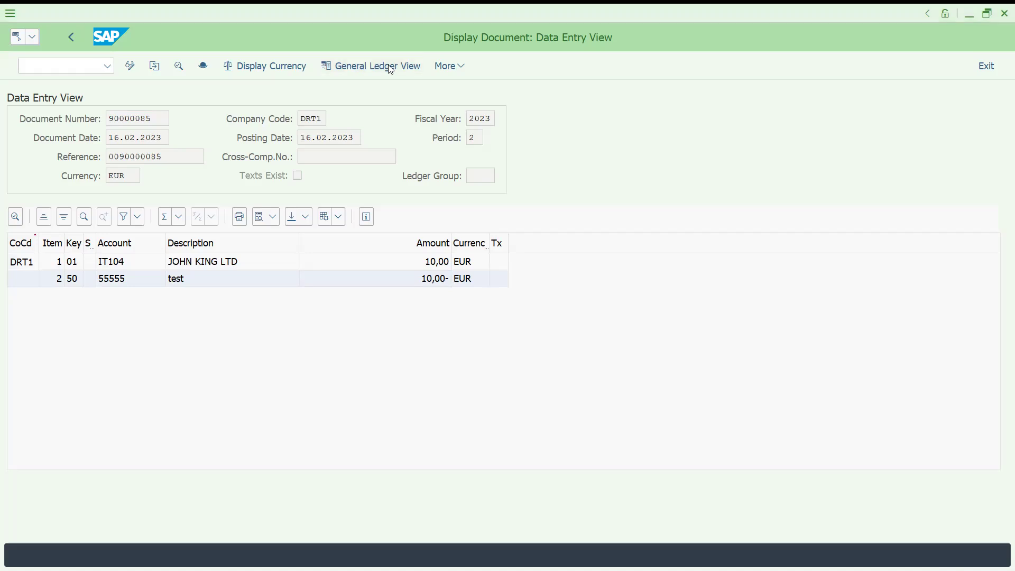
key("alt+Tab")
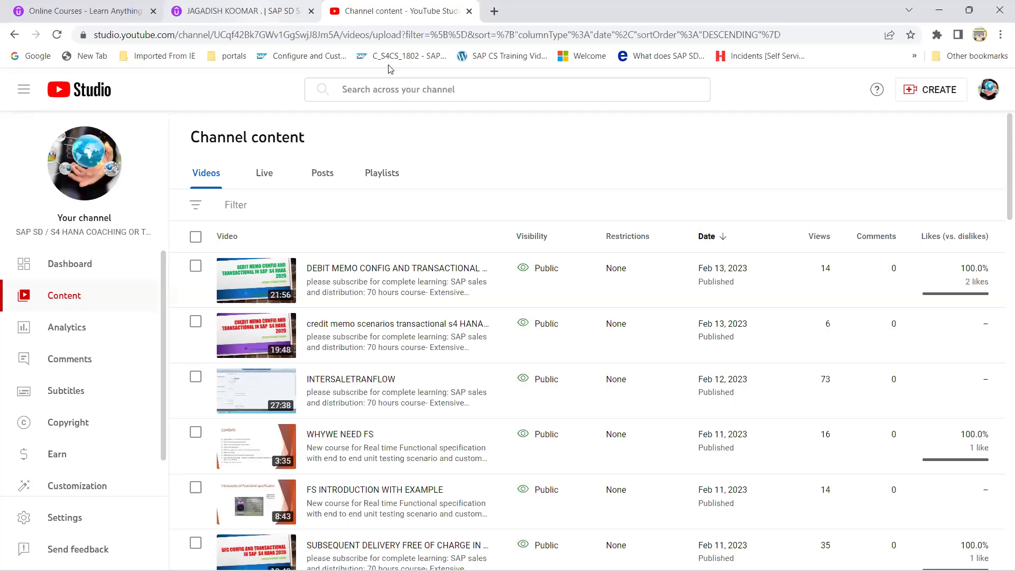
Step: Switch to the Udemy instructor profile tab listing the 14 SAP SD courses
key("ctrl+shift+Tab")
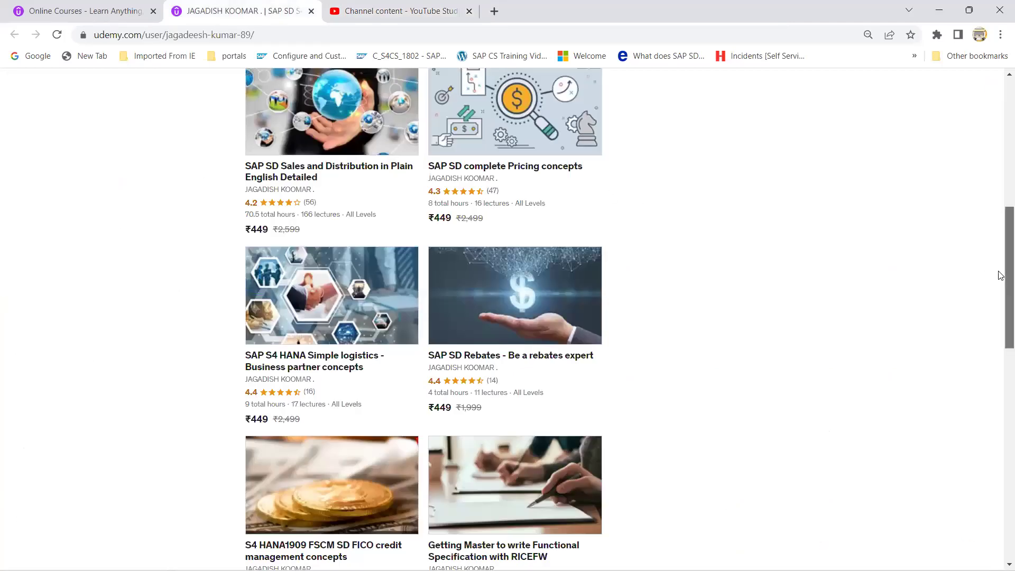
scroll(980, 165, "up", 5)
scroll(989, 161, "down", 4)
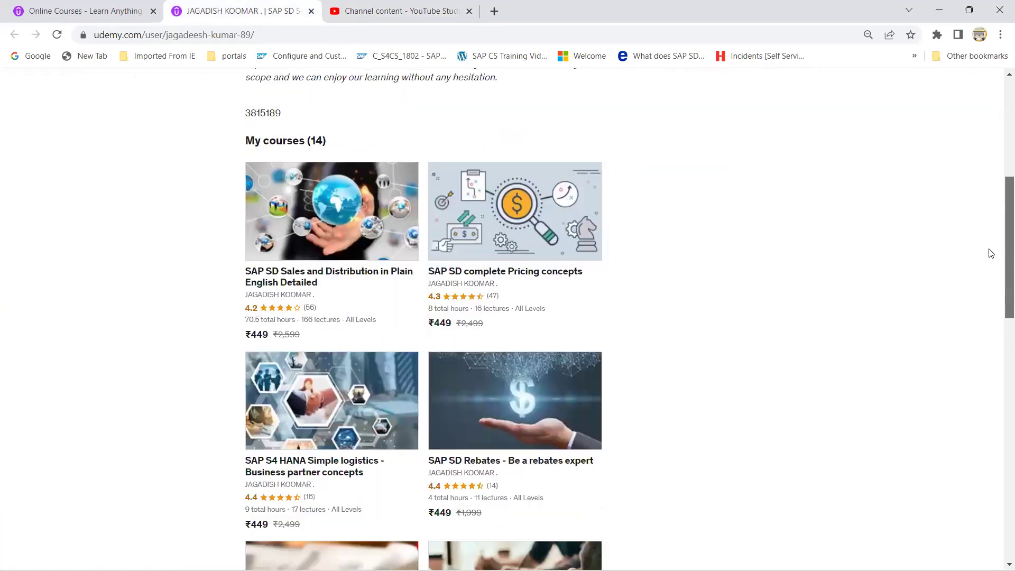
scroll(990, 271, "down", 1)
scroll(991, 334, "down", 3)
scroll(995, 421, "down", 4)
scroll(998, 447, "down", 1)
scroll(997, 406, "up", 1)
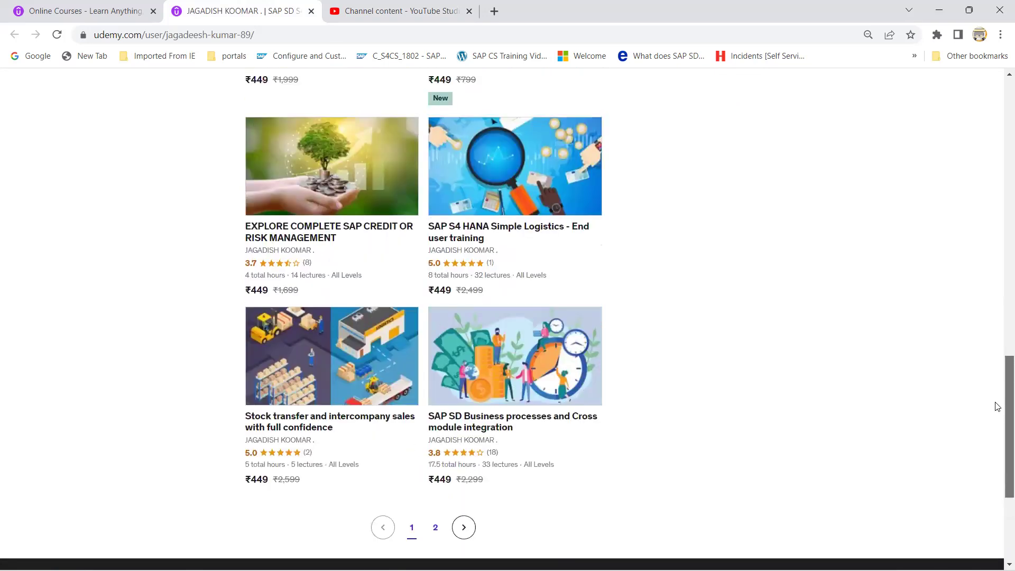
scroll(987, 363, "up", 2)
scroll(968, 306, "up", 3)
scroll(967, 305, "up", 1)
scroll(953, 260, "up", 1)
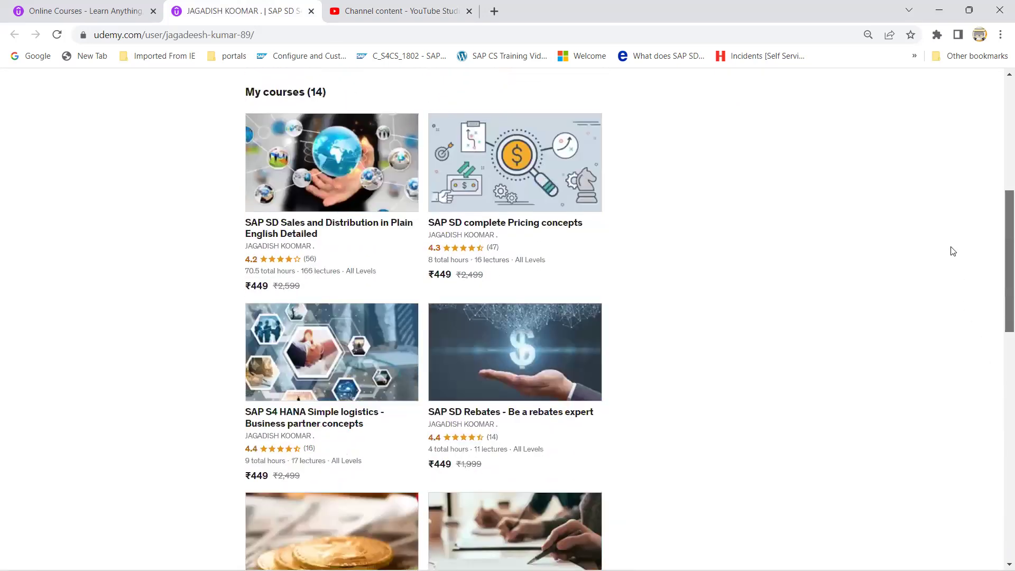
scroll(948, 250, "up", 1)
scroll(945, 245, "down", 1)
scroll(947, 266, "down", 1)
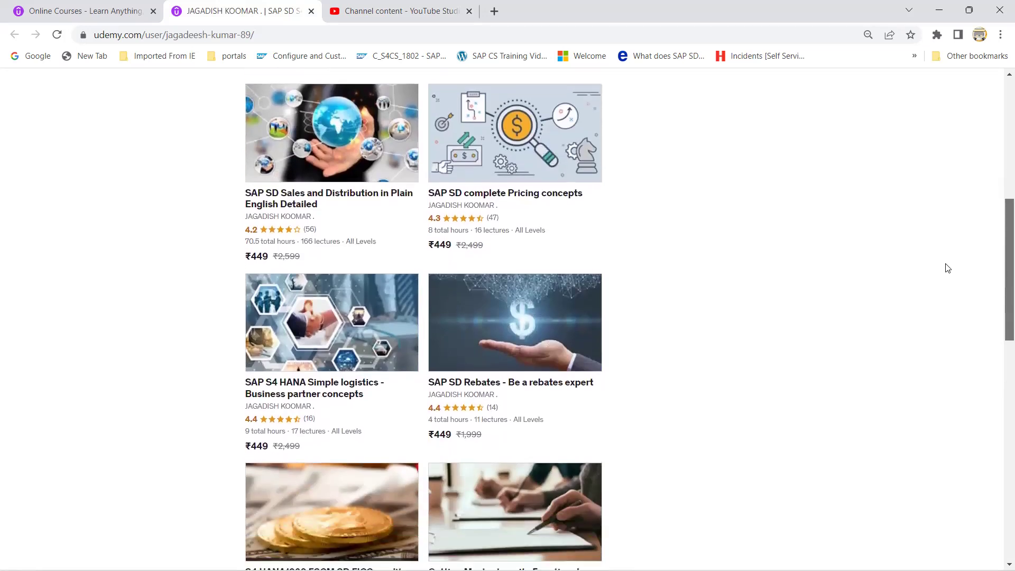
scroll(947, 266, "up", 1)
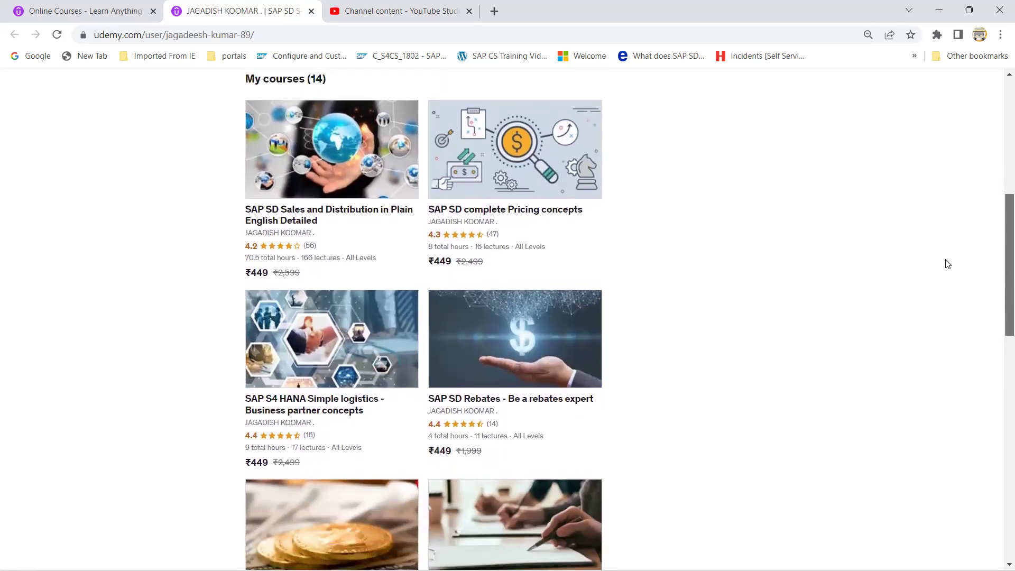
scroll(946, 264, "down", 1)
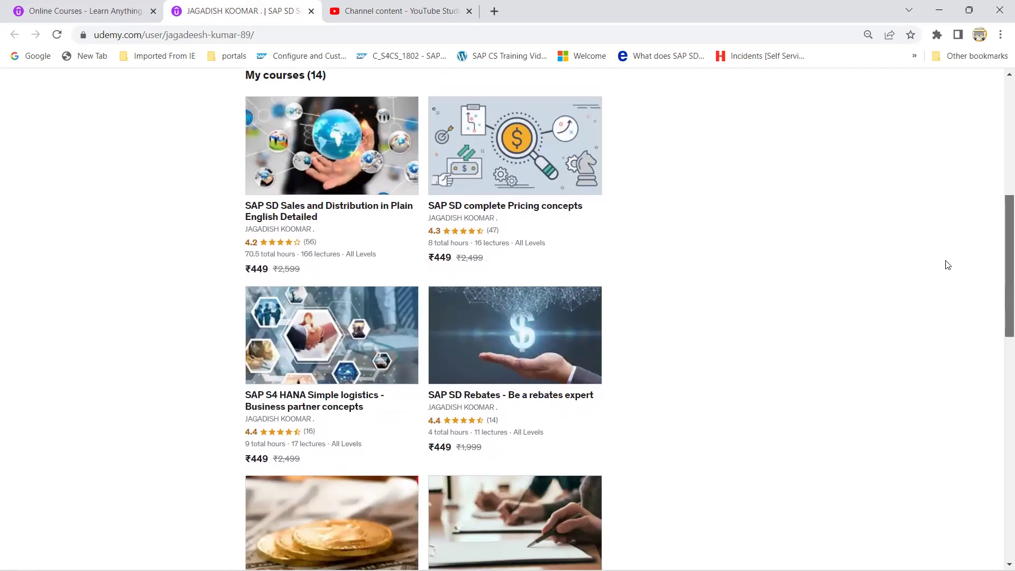